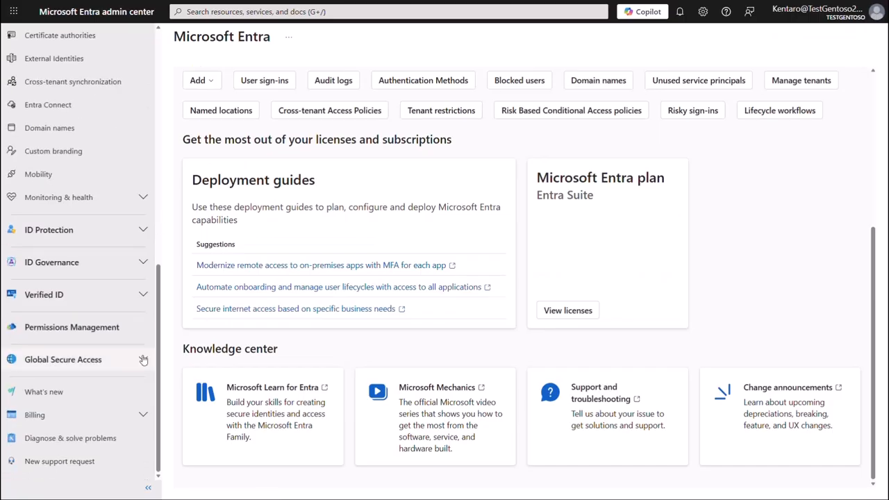
Step: Open the Global Secure Access dashboard and activate Global Secure Access for the tenant
click(69, 359)
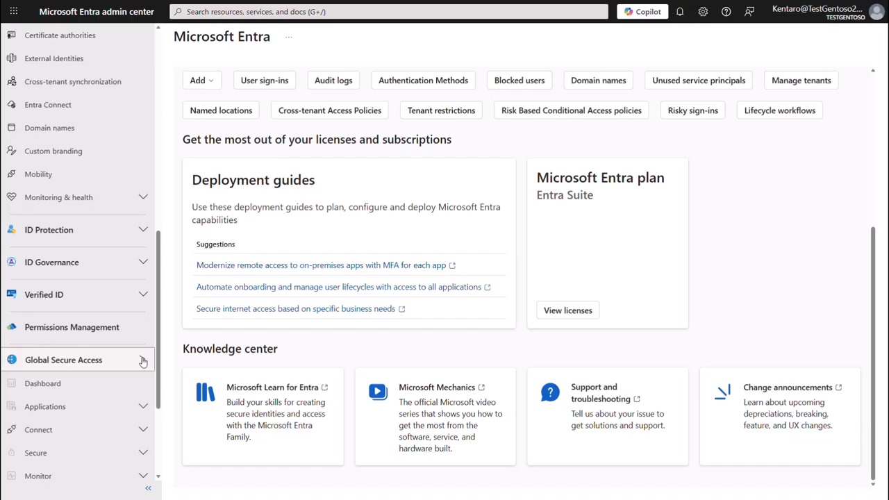
click(69, 383)
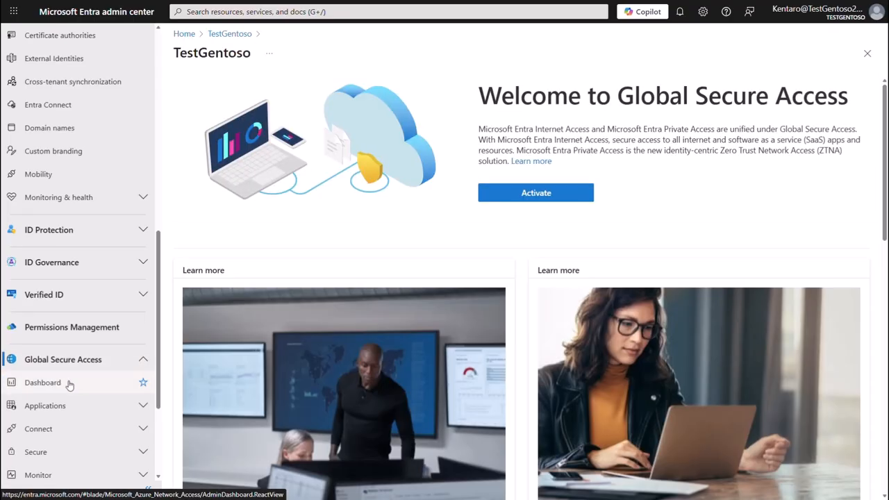
click(566, 200)
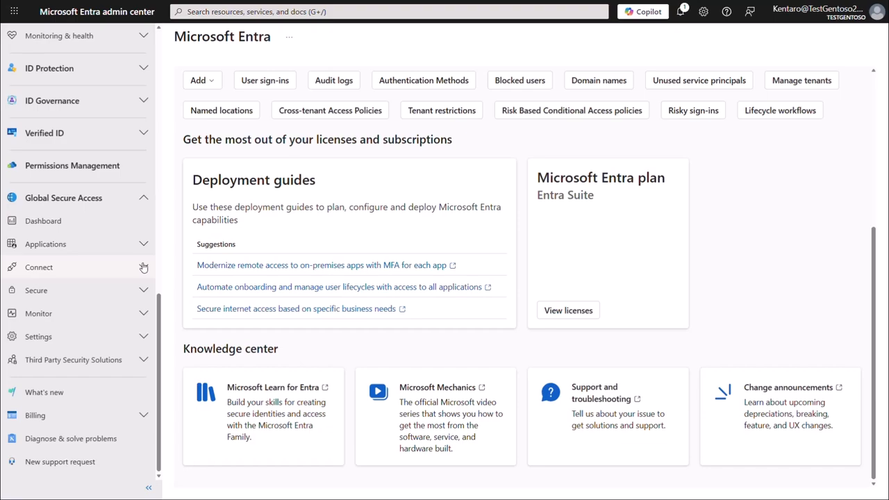
Step: Open Traffic forwarding and enable both the Microsoft traffic profile and the Internet access profile
click(143, 267)
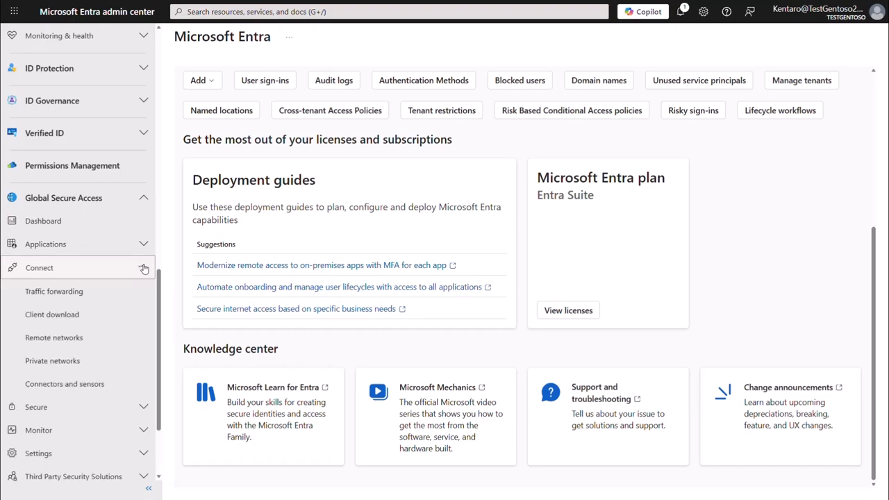
click(113, 294)
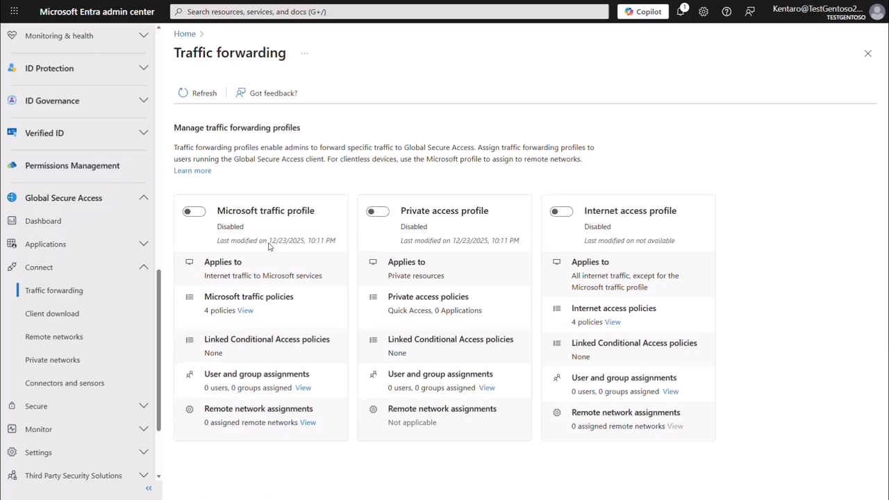
click(194, 212)
click(189, 148)
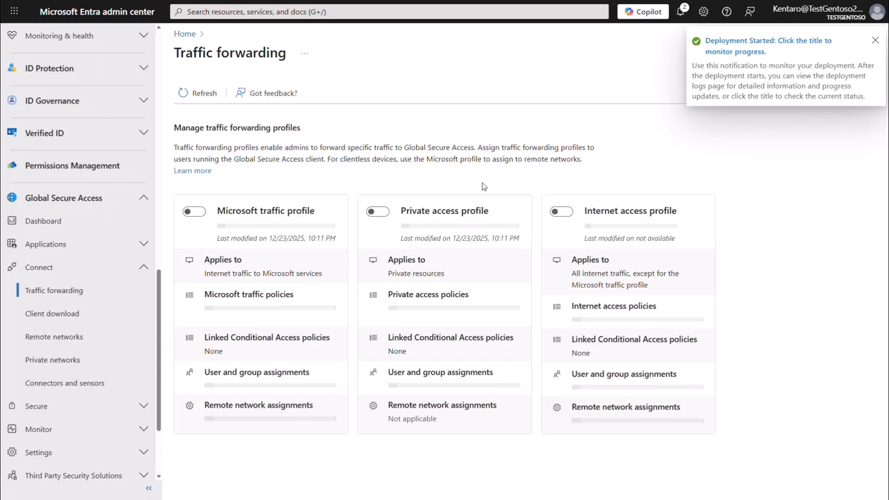
click(548, 210)
click(198, 150)
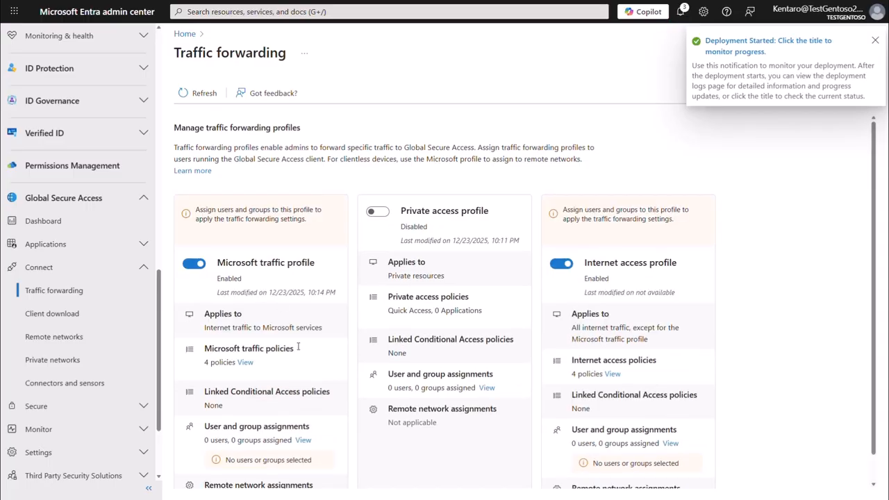
Step: Assign the Microsoft traffic profile to all users and confirm the assignment
click(303, 440)
click(635, 128)
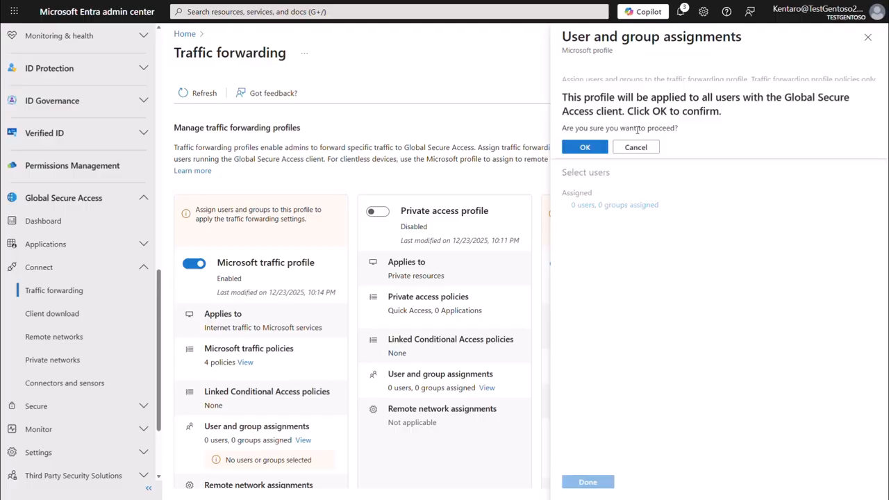
click(596, 147)
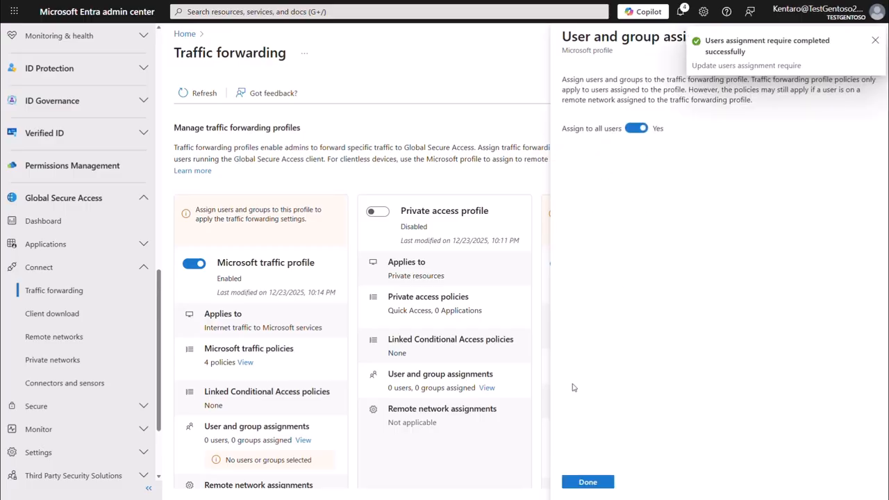
click(587, 481)
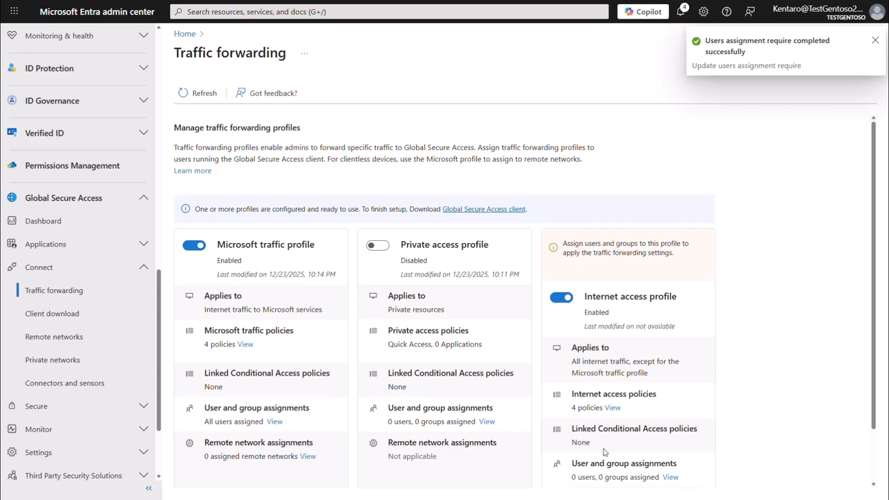
Step: Assign the Internet access profile to all users and confirm the assignment
click(670, 478)
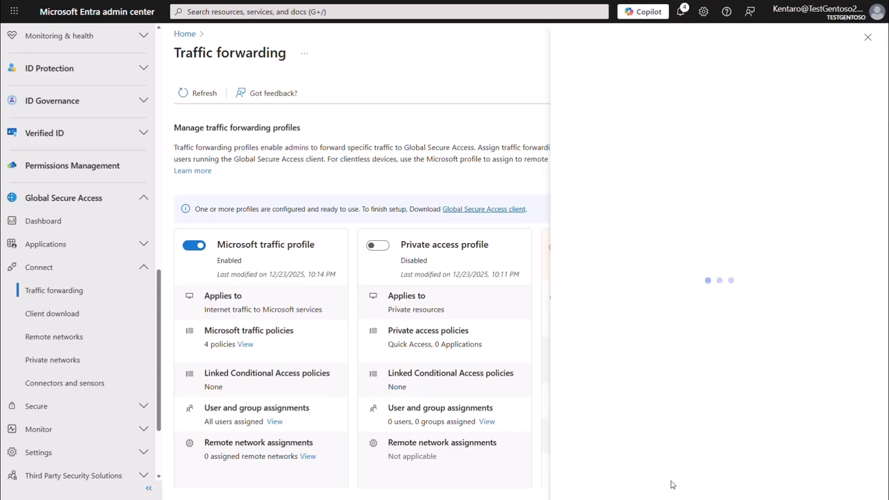
click(633, 125)
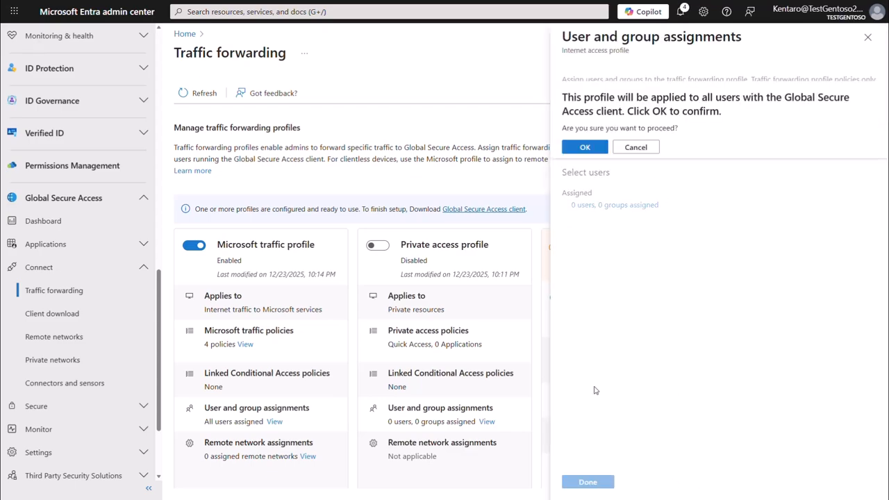
click(590, 152)
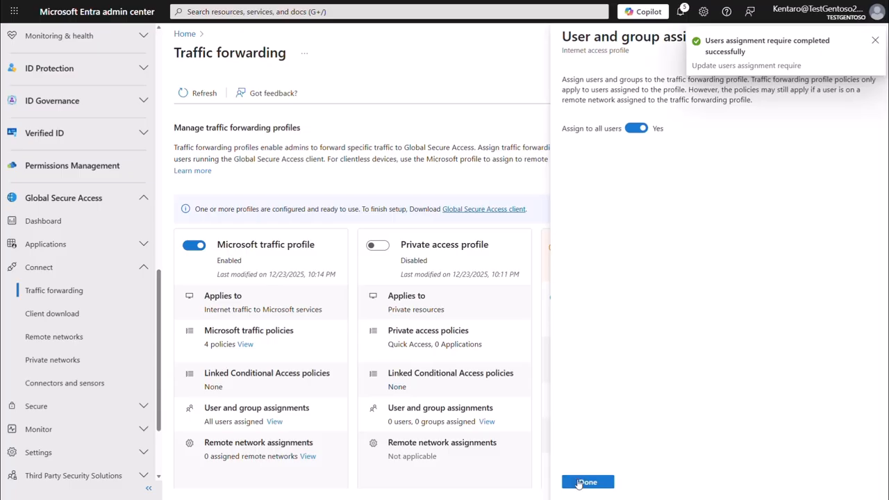
click(587, 482)
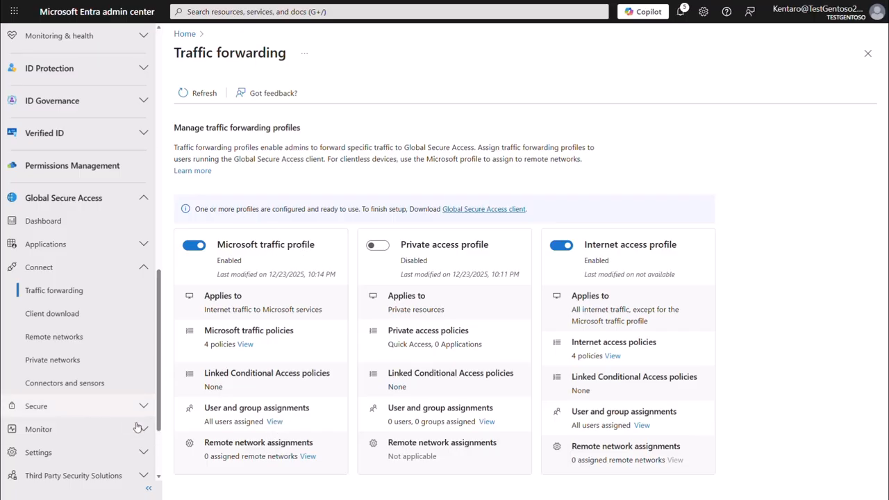
Step: Open Session Management settings and view the Adaptive Access options
click(143, 452)
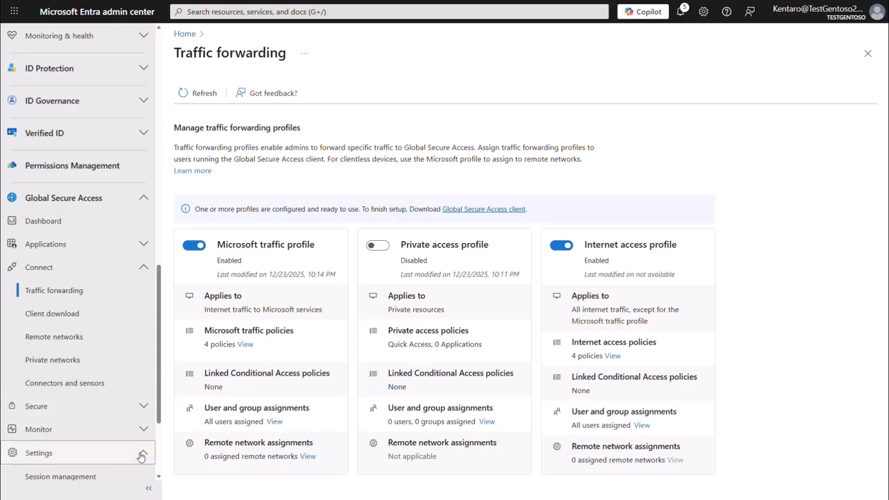
click(102, 478)
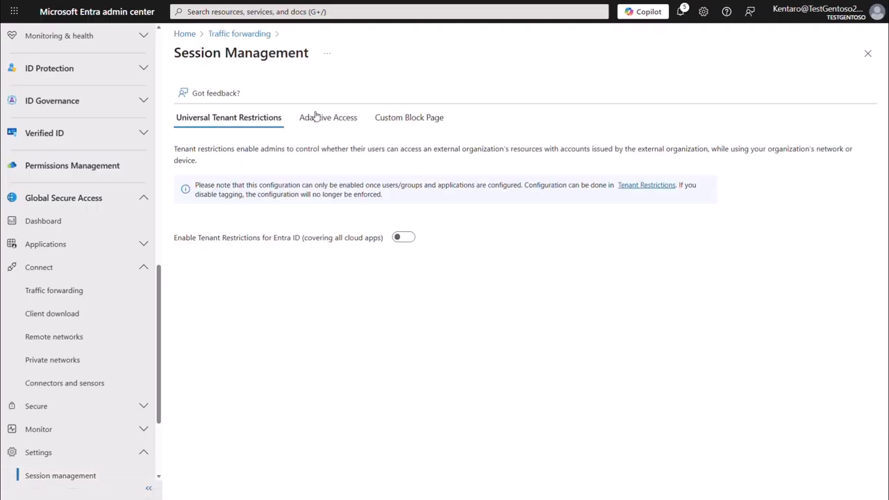
click(315, 117)
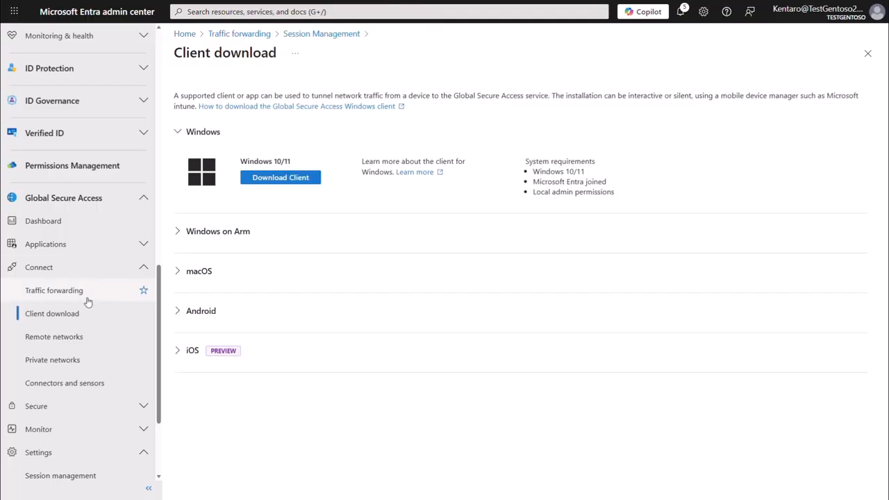
Step: Open Client download and download the Windows 10/11 Global Secure Access client
click(73, 318)
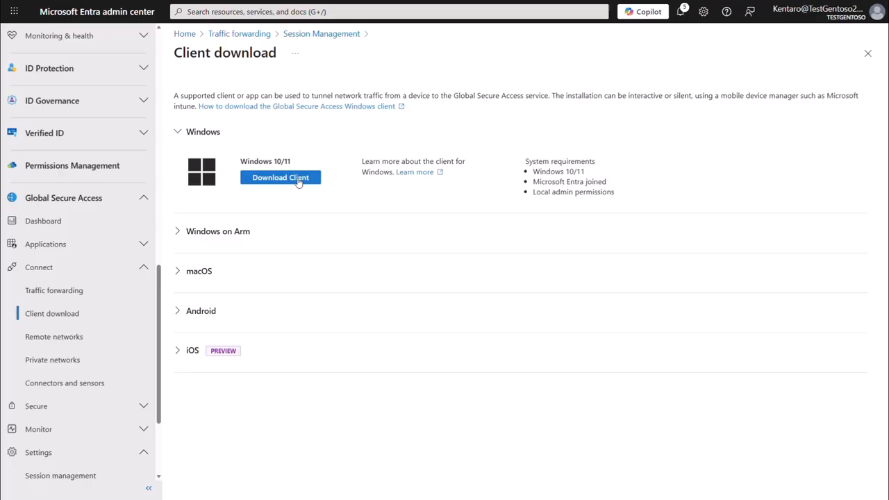
click(281, 178)
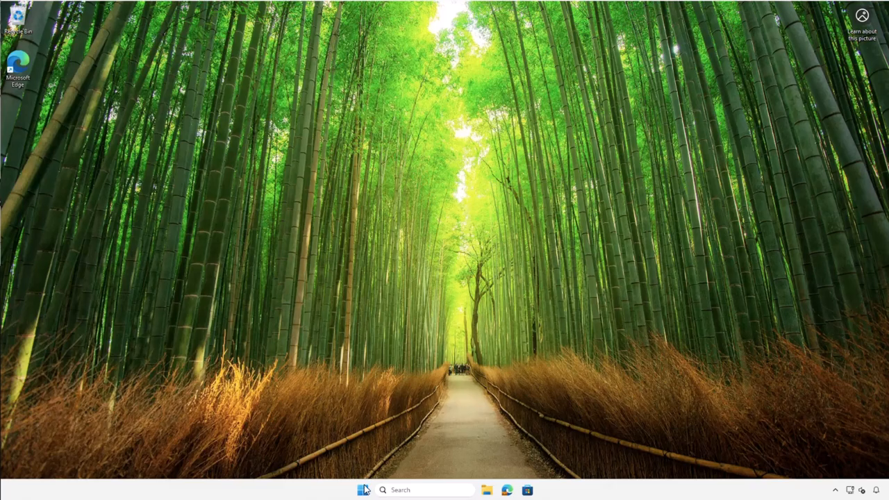
Step: Search Windows for access and open Access work or school to check the device's work account connection
click(363, 489)
text(access)
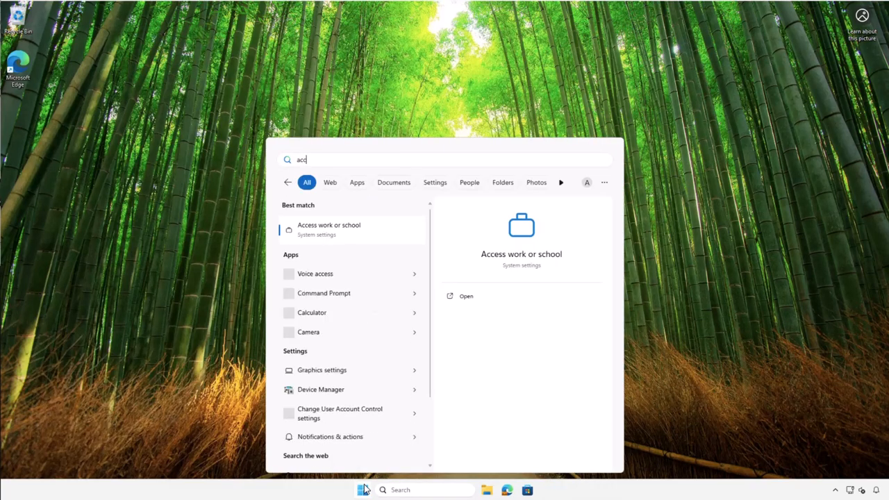
click(353, 234)
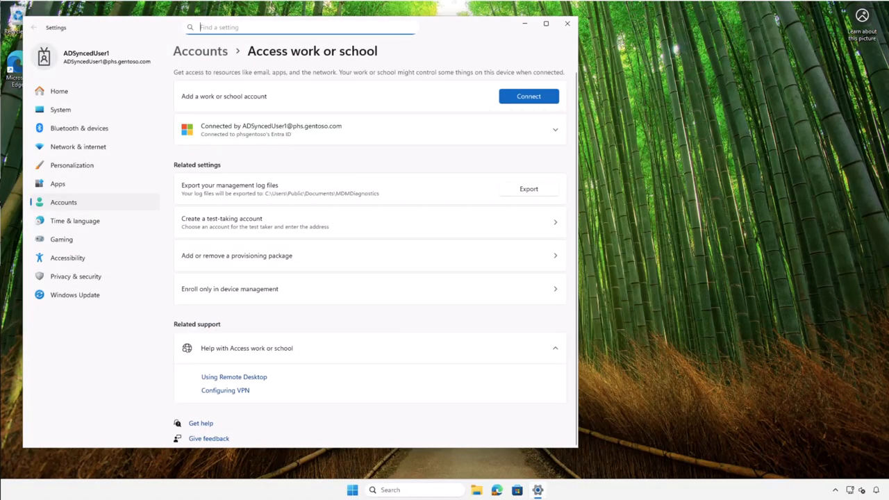
Step: Switch to Microsoft Edge and go to aka.ms/GlobalSecureAccess-windows to download the client installer
click(497, 489)
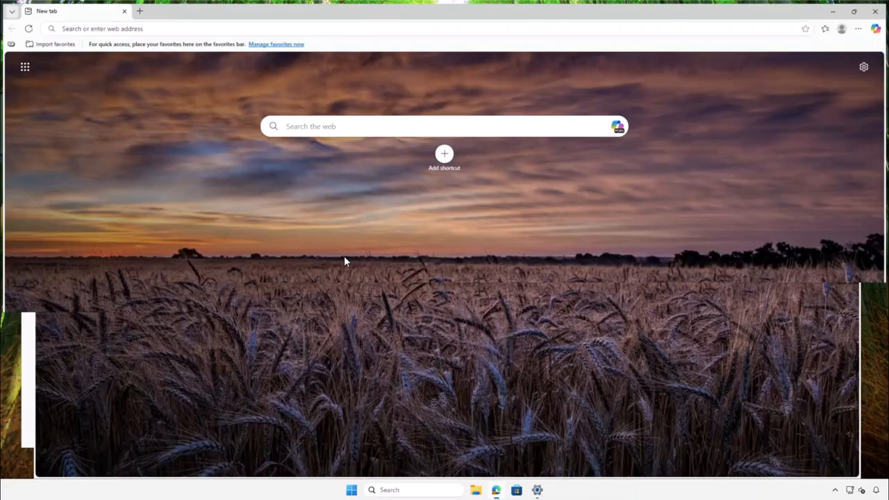
click(119, 28)
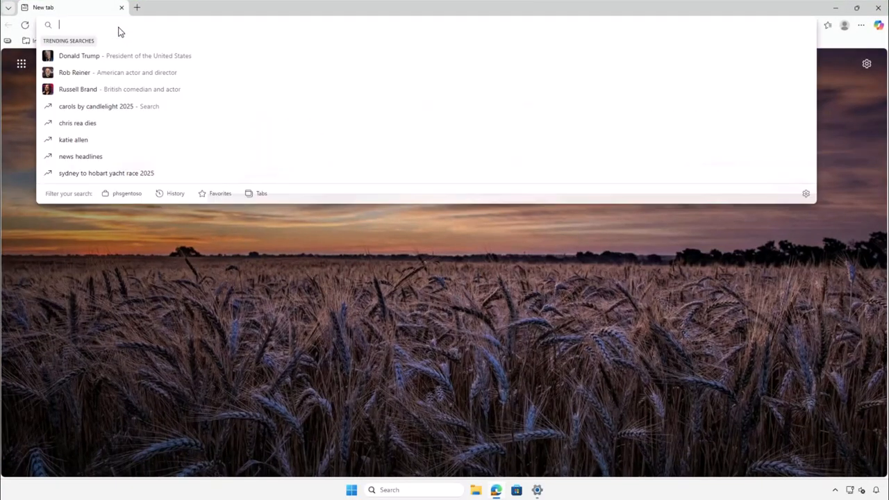
text(aka.ms/)
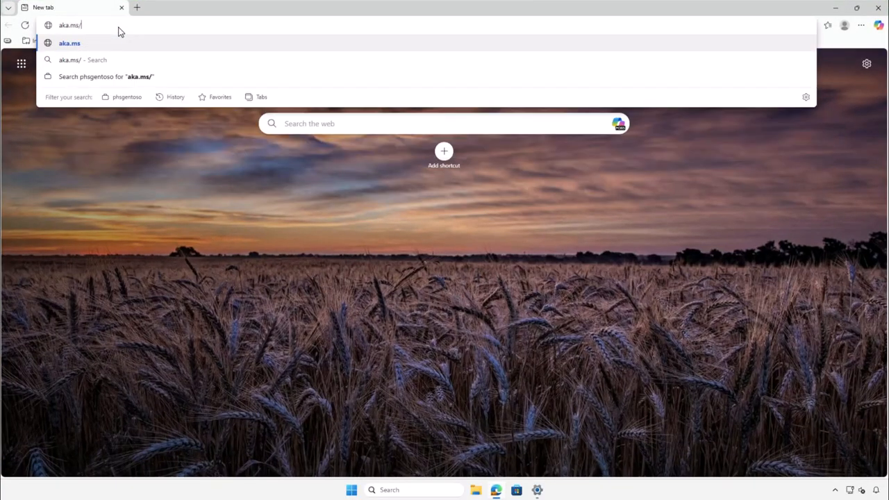
text(GlobalSecureA)
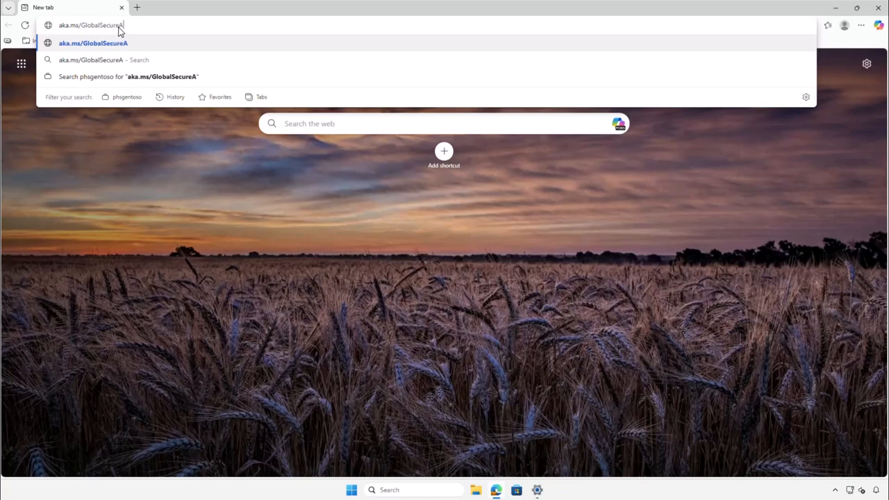
text(ccess-windows)
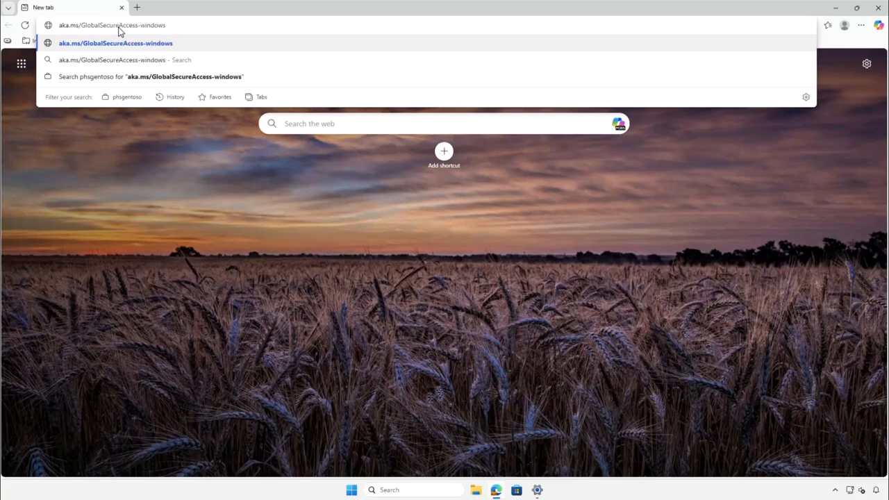
key(Return)
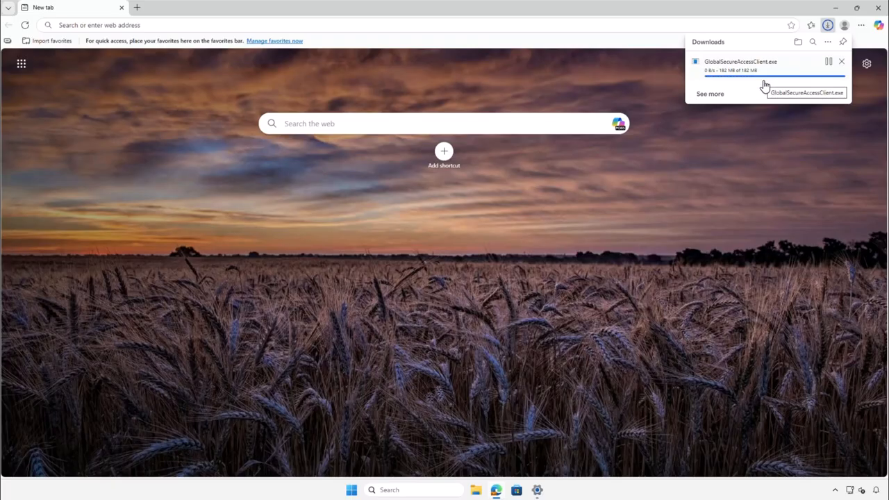
Step: Run GlobalSecureAccessClient.exe, accept the license terms, install the client and close the finished installer
click(713, 72)
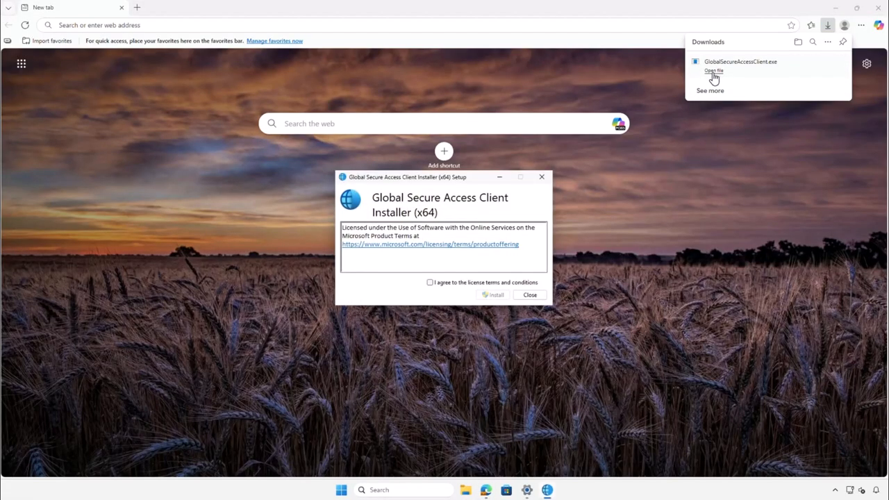
click(430, 282)
click(493, 295)
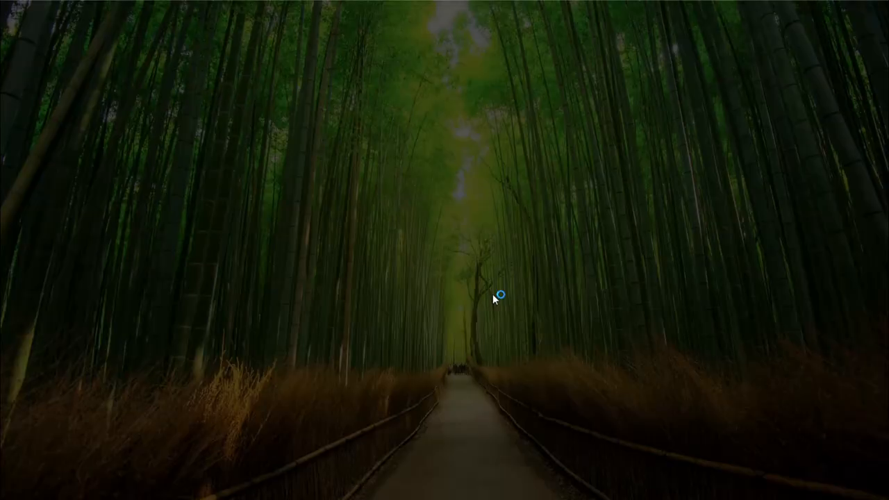
click(486, 320)
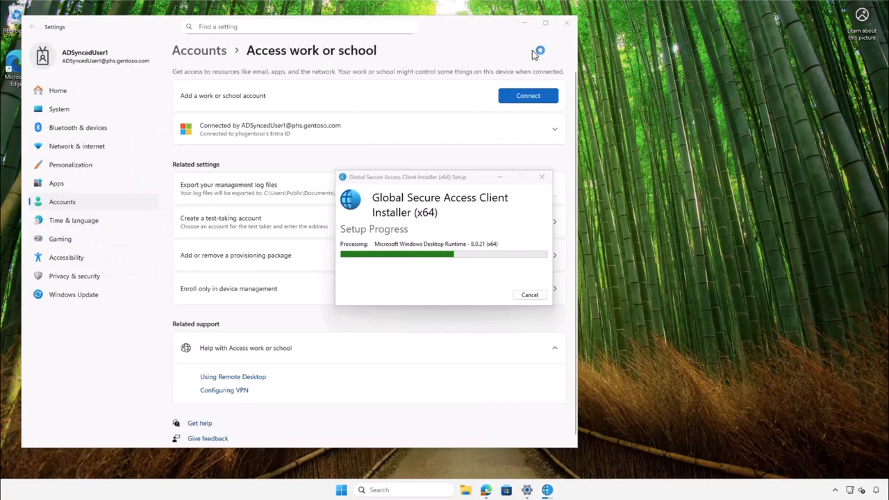
click(524, 23)
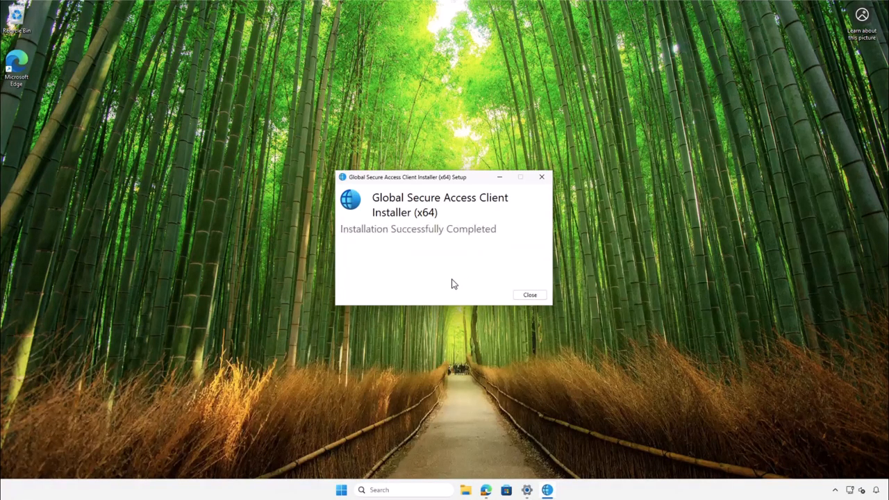
click(530, 295)
Step: Open the Global Secure Access client from the system tray and launch the Advanced diagnostics tool from Troubleshooting
click(834, 489)
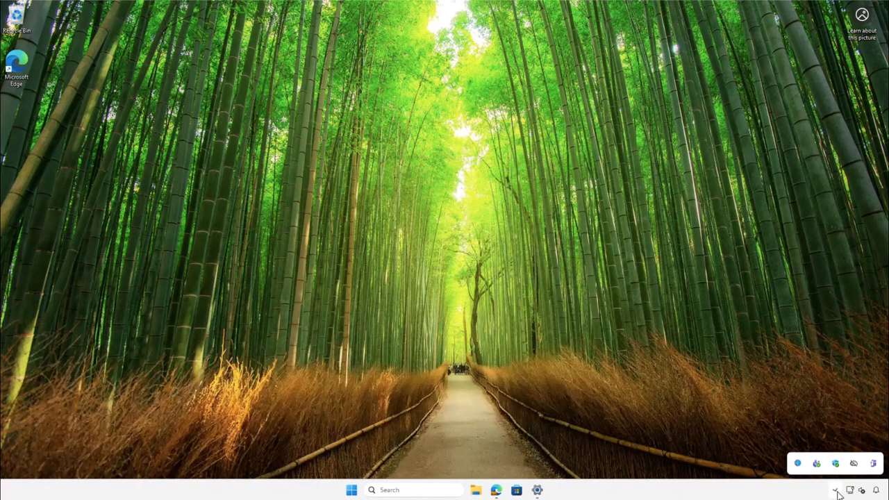
click(796, 462)
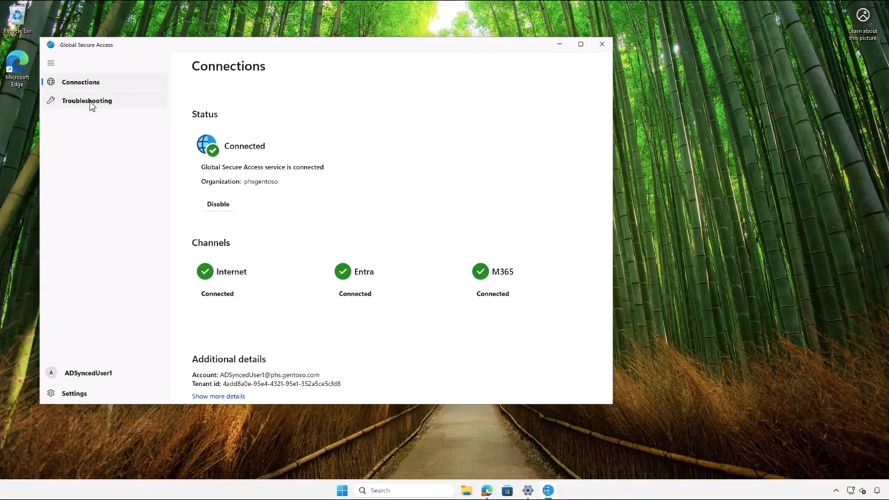
click(91, 103)
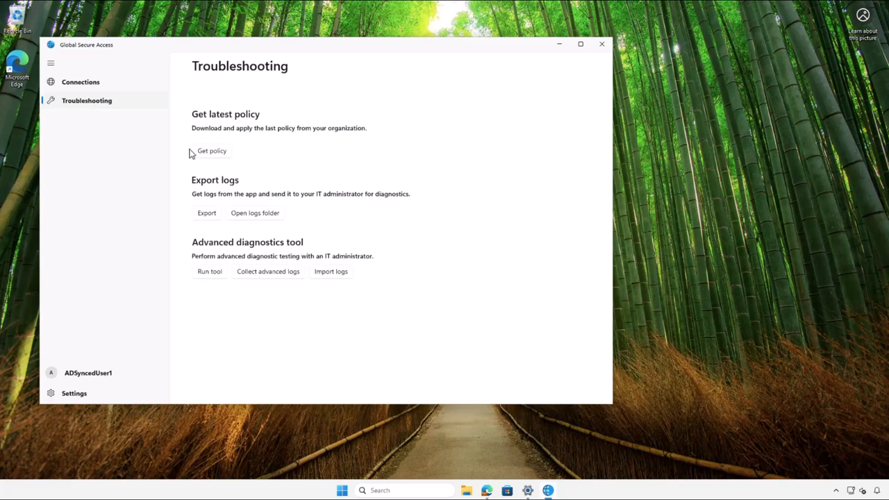
click(208, 272)
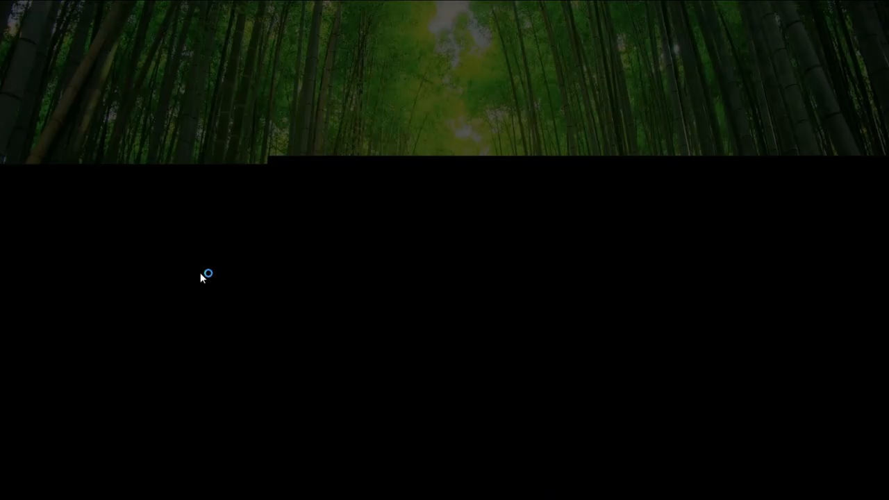
click(369, 325)
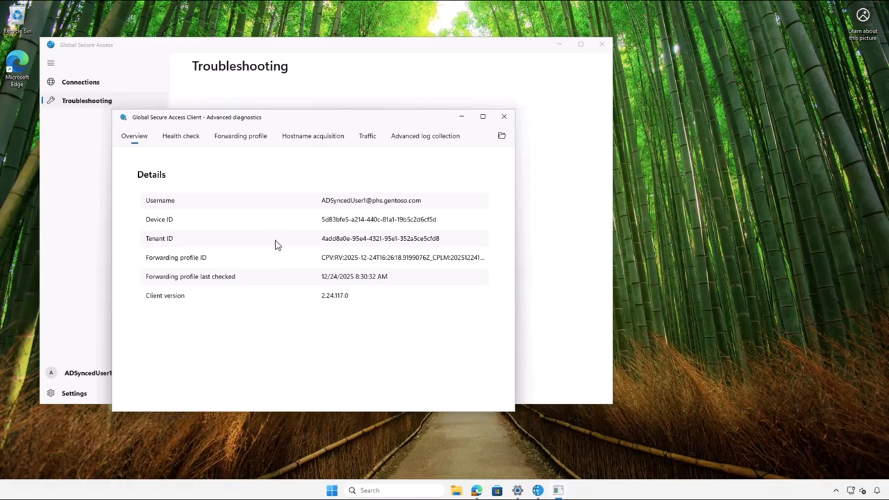
Step: Open the Health check tab and review all the client's health checks
click(173, 138)
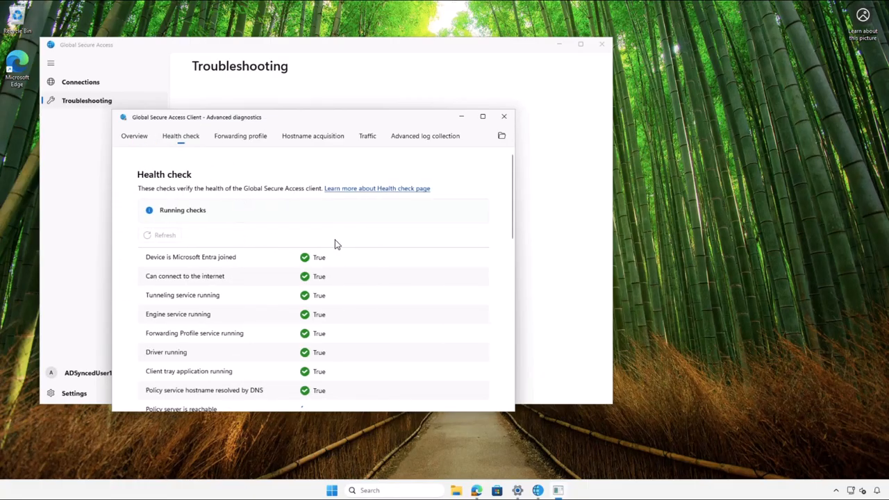
scroll(400, 258, down, 3)
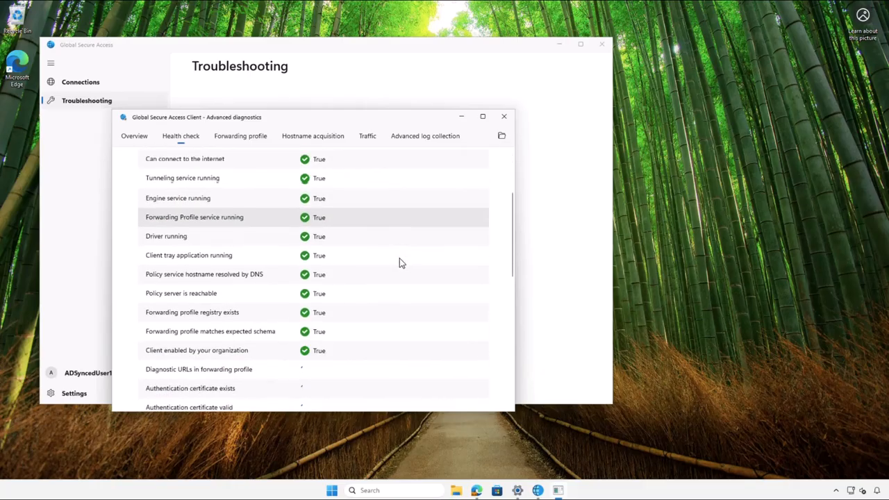
scroll(400, 263, down, 1)
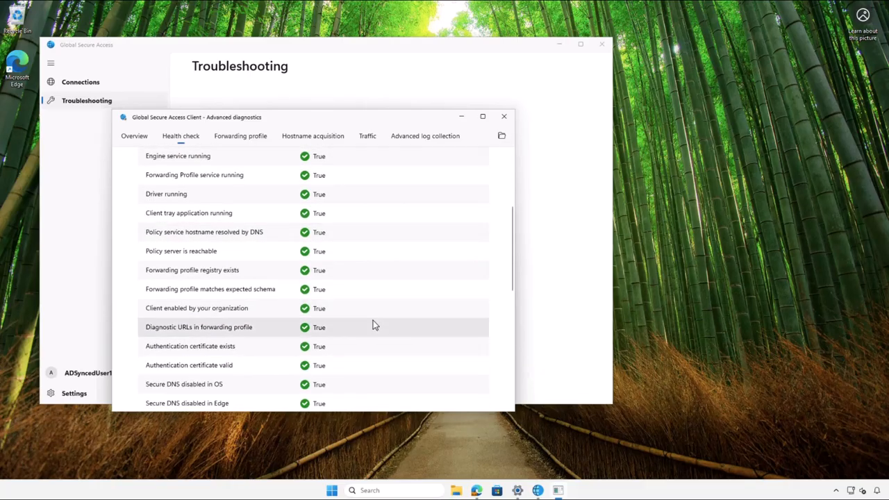
scroll(373, 323, down, 2)
scroll(375, 299, down, 4)
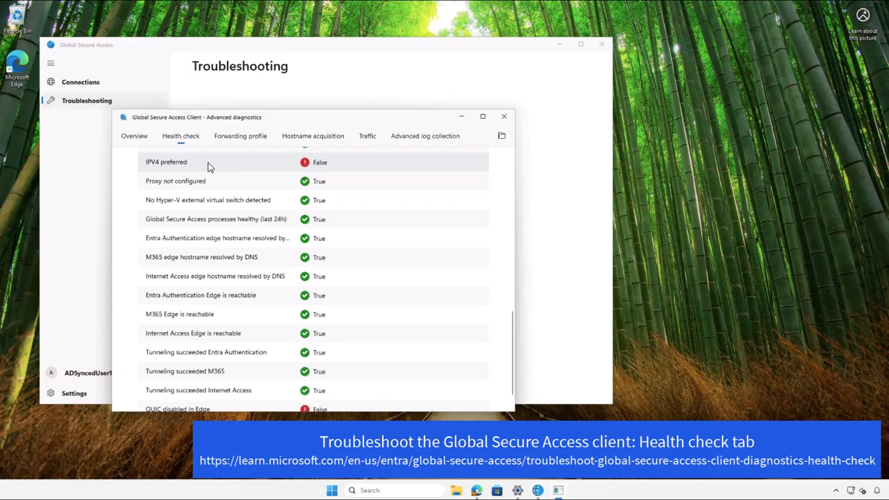
scroll(402, 236, down, 1)
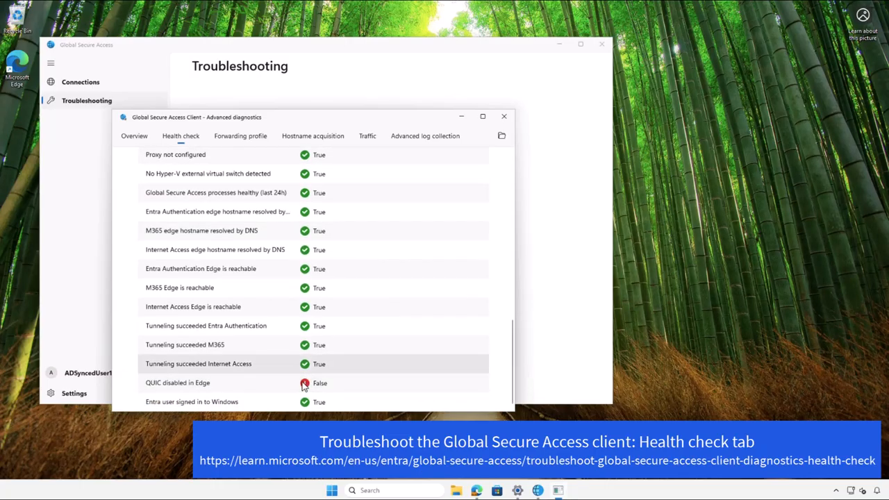
Step: Open Registry Editor as administrator and browse to HKEY_LOCAL_MACHINE\SYSTEM\CurrentControlSet\Services\Tcpip6\Parameters
click(331, 492)
text(regedit)
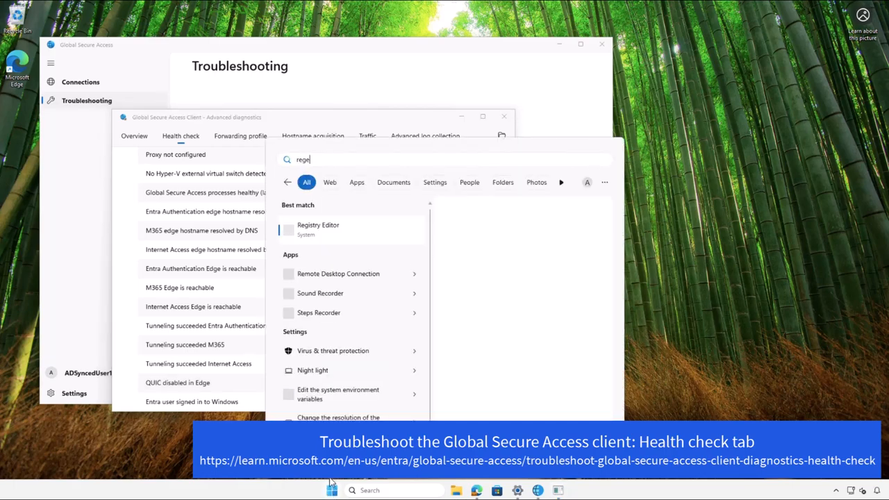
click(304, 233)
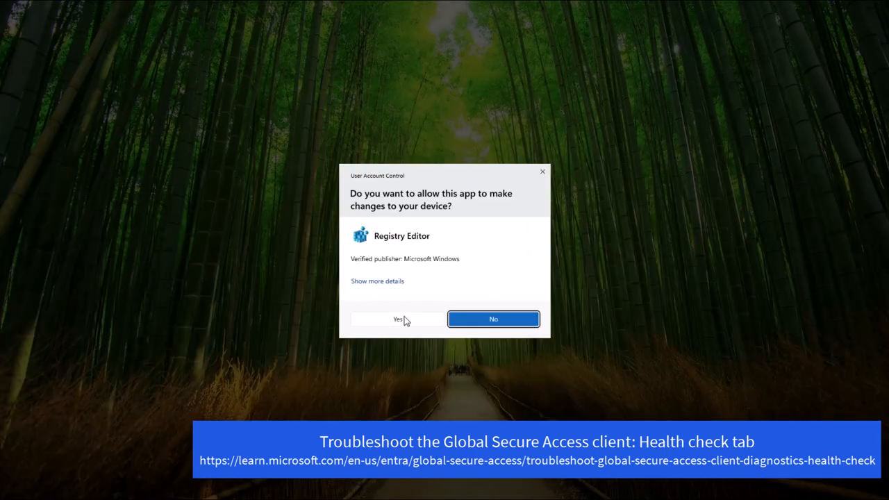
click(407, 323)
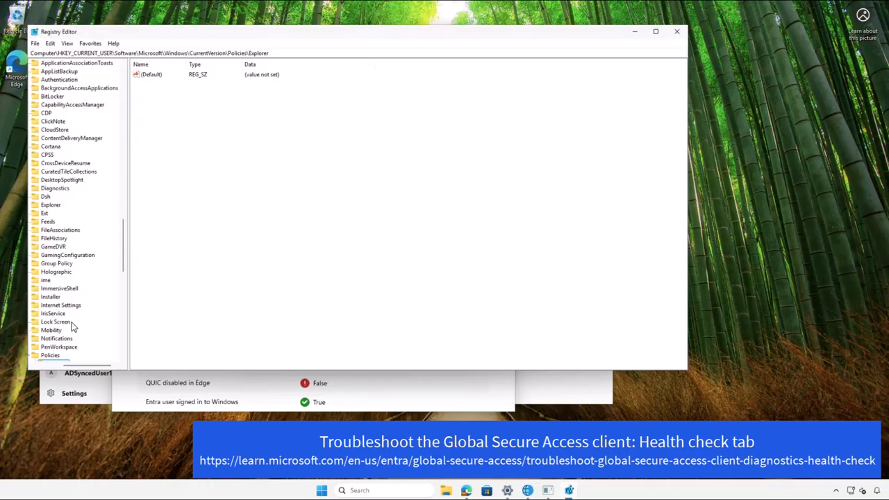
drag(279, 54, 59, 54)
click(123, 78)
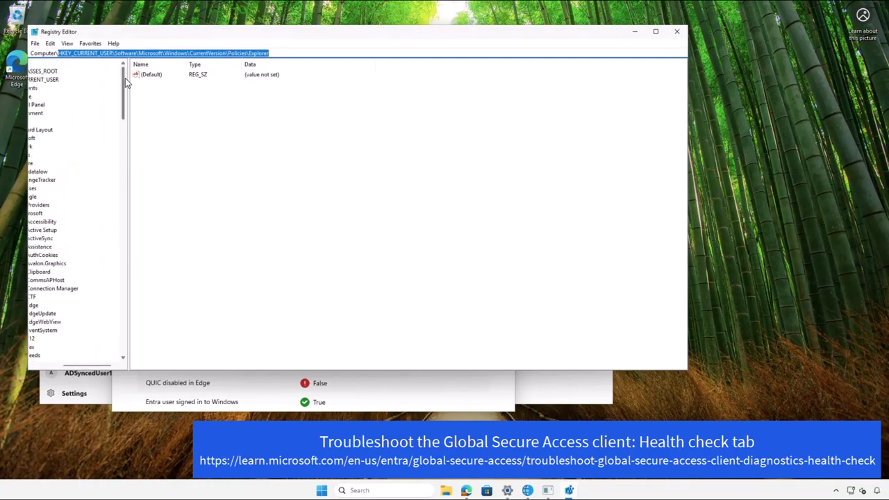
click(53, 366)
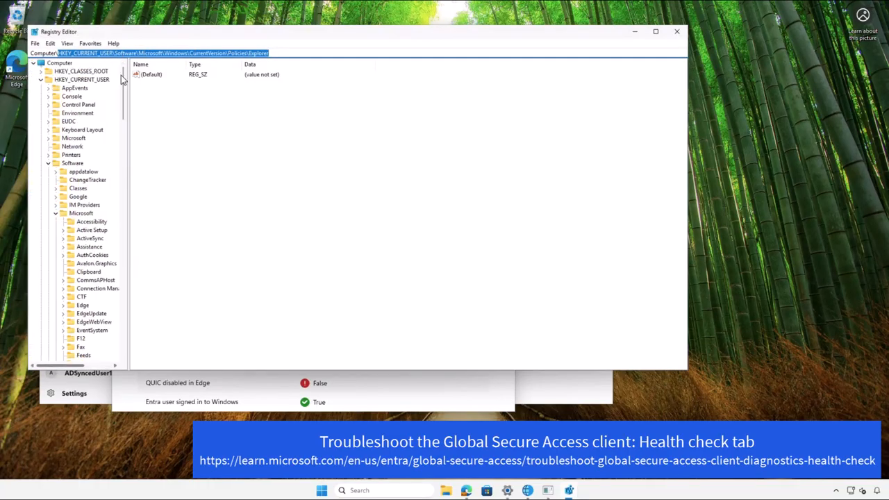
click(40, 80)
click(56, 89)
click(42, 88)
key(s)
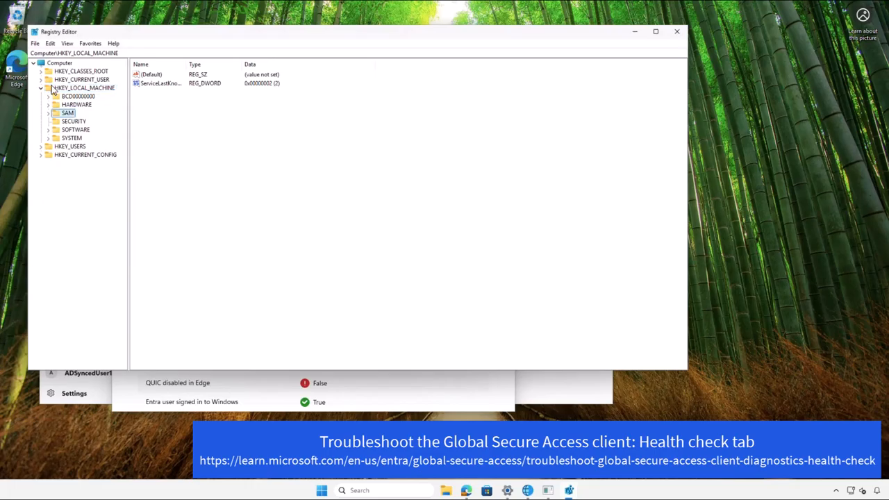
key(y)
key(Right)
key(c)
key(u)
key(Right)
key(s)
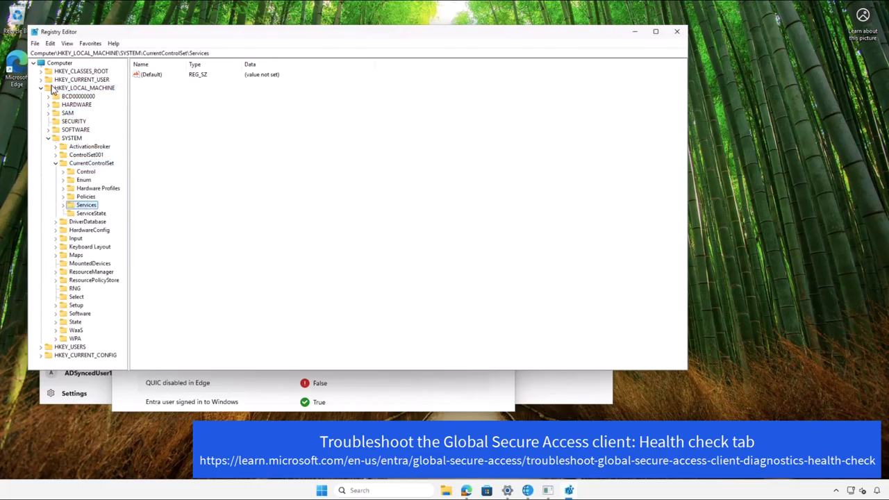
key(Right)
key(t)
key(c)
key(Down)
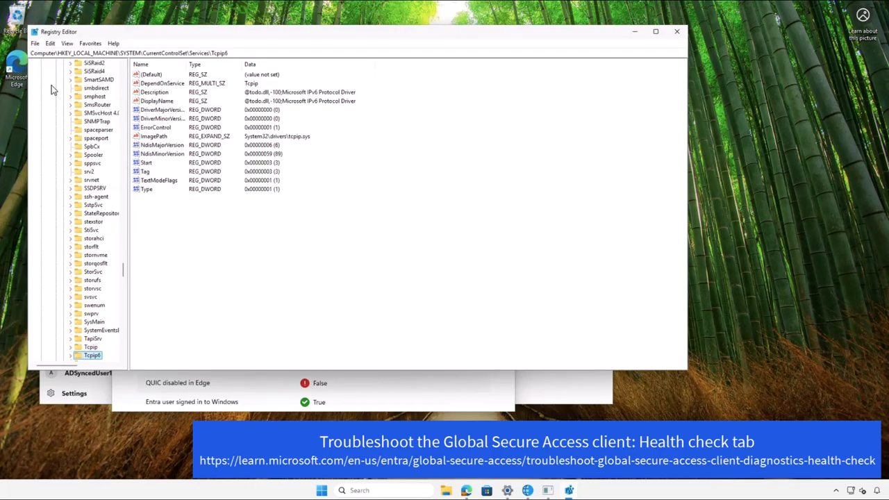
key(Right)
key(Right)
key(Down)
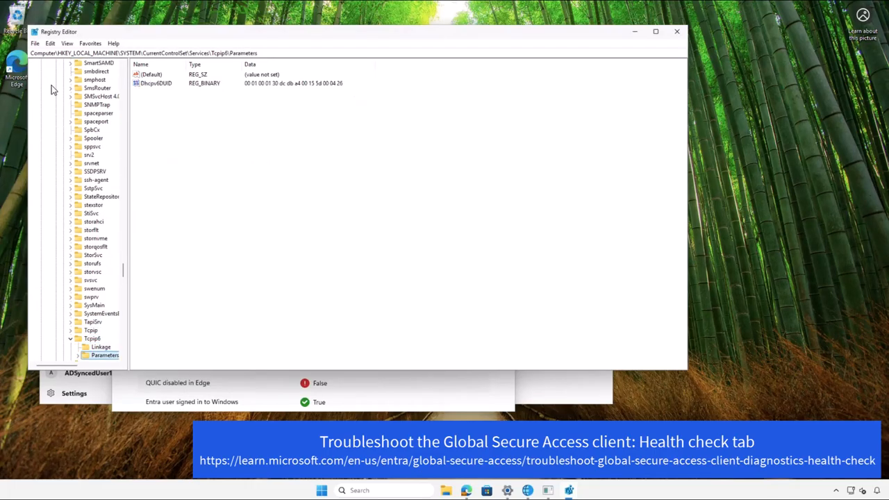
Step: Create a new DWORD (32-bit) value named DisabledComponents and set its data to hexadecimal 20
right_click(167, 124)
mouse_move(189, 127)
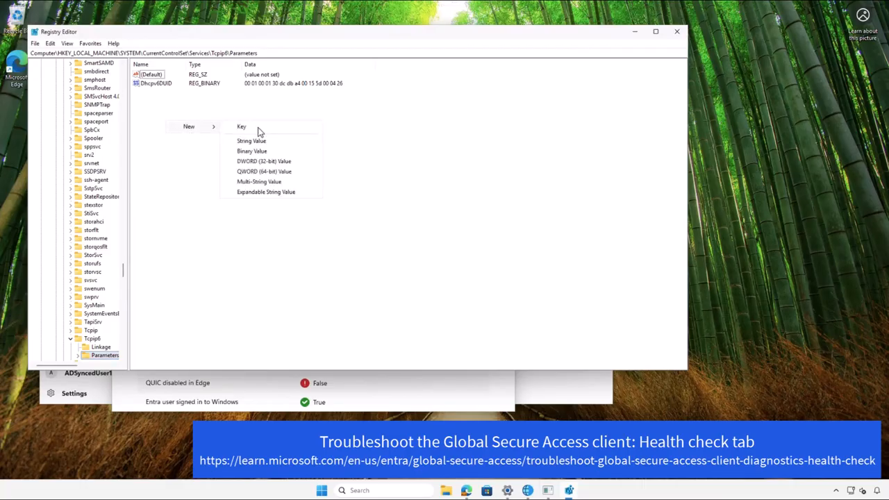
click(251, 164)
text(DisabledComponent)
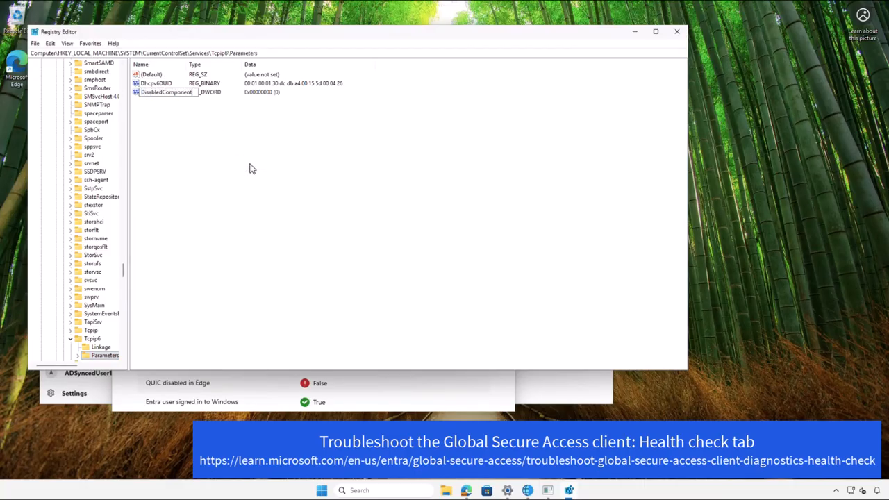
key(Return)
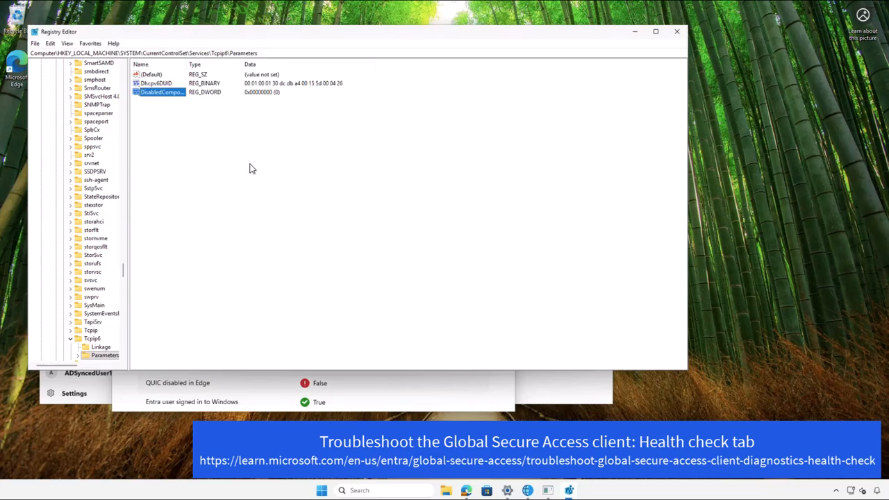
key(Return)
text(20)
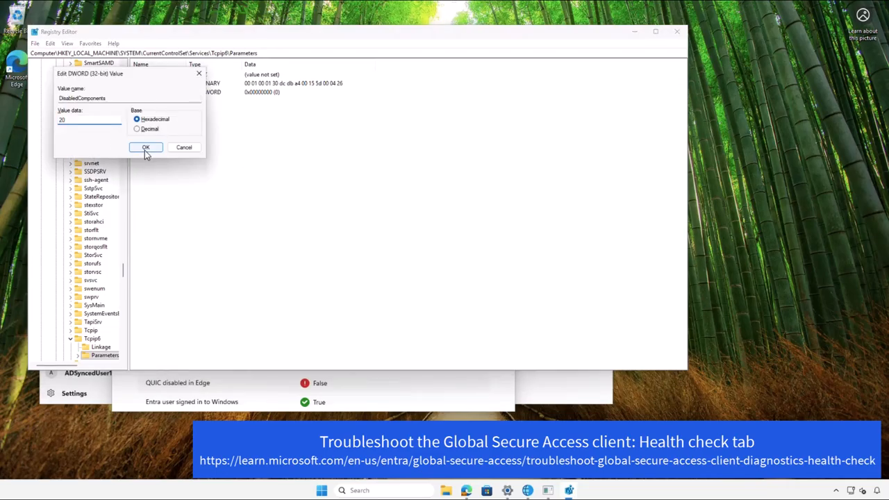
click(145, 148)
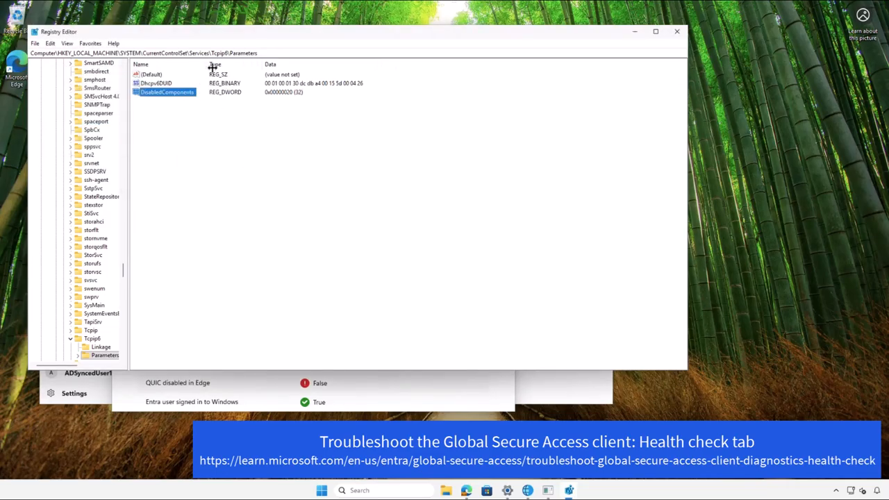
drag(212, 68, 215, 67)
click(266, 161)
Step: Switch to Microsoft Edge and open the edge://flags experiments page
click(467, 491)
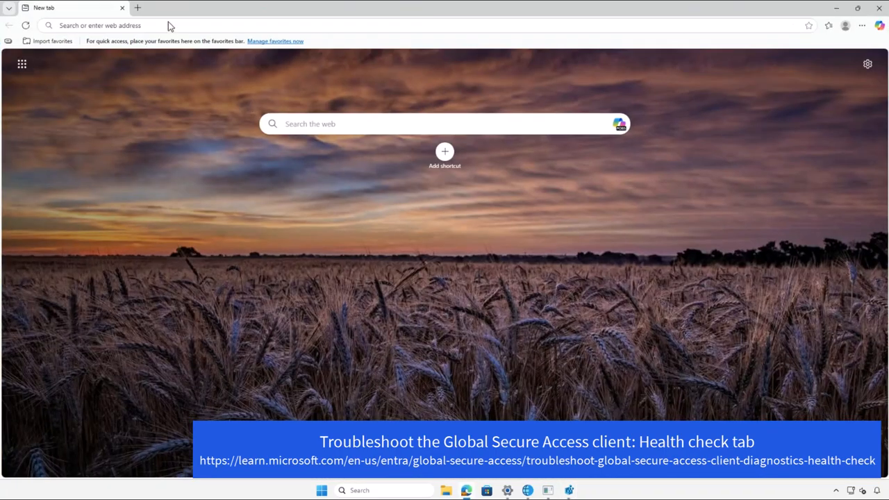
click(167, 24)
text(edge)
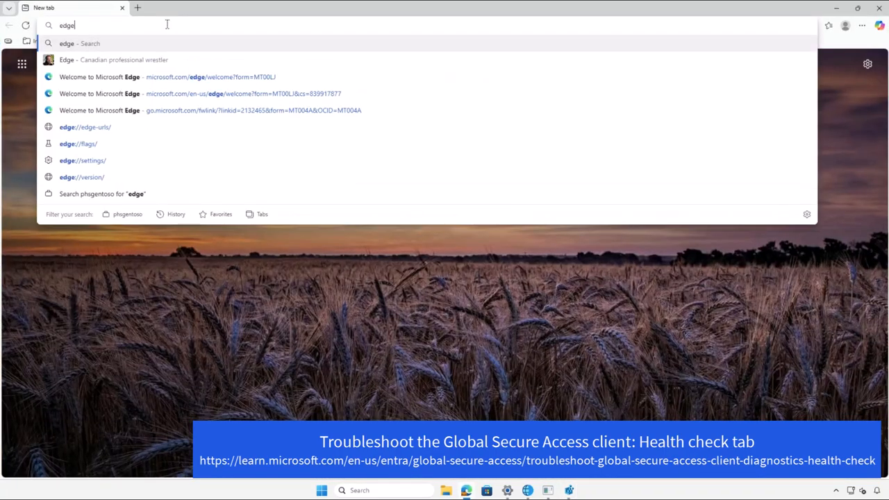
text(://flags)
key(Return)
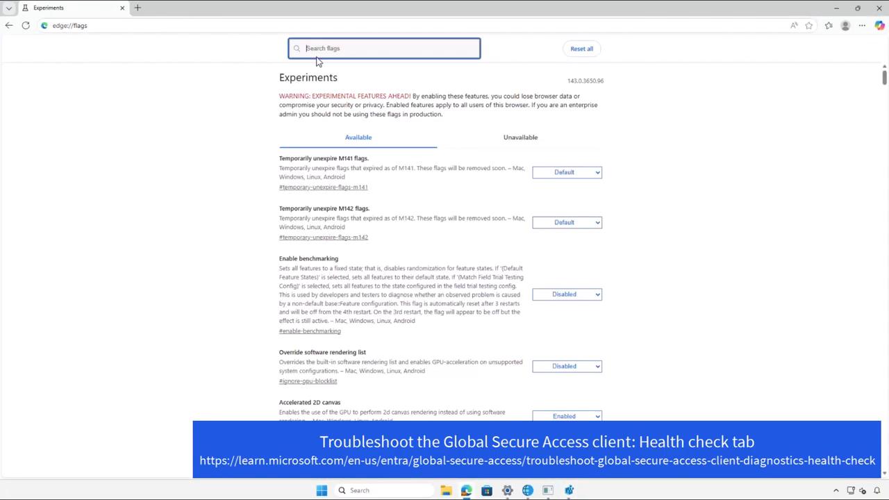
Step: Search the flags for quic and set Experimental QUIC protocol to Disabled
text(quic)
click(555, 134)
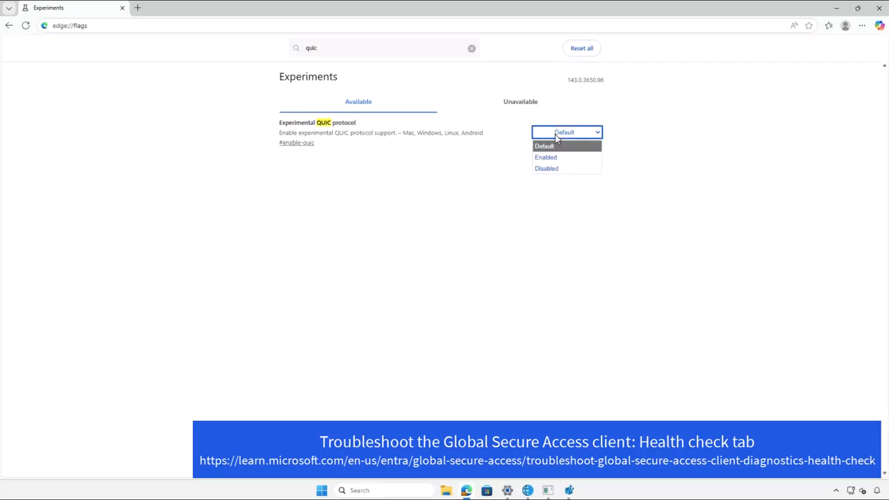
click(551, 169)
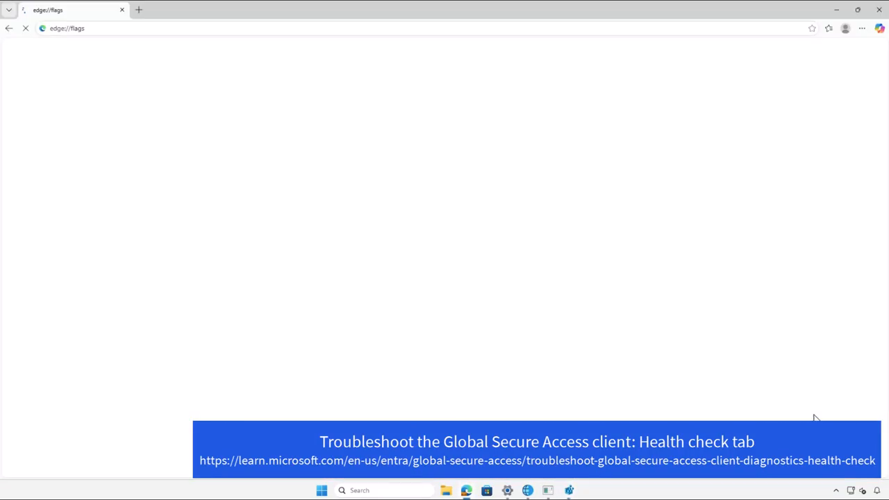
click(836, 10)
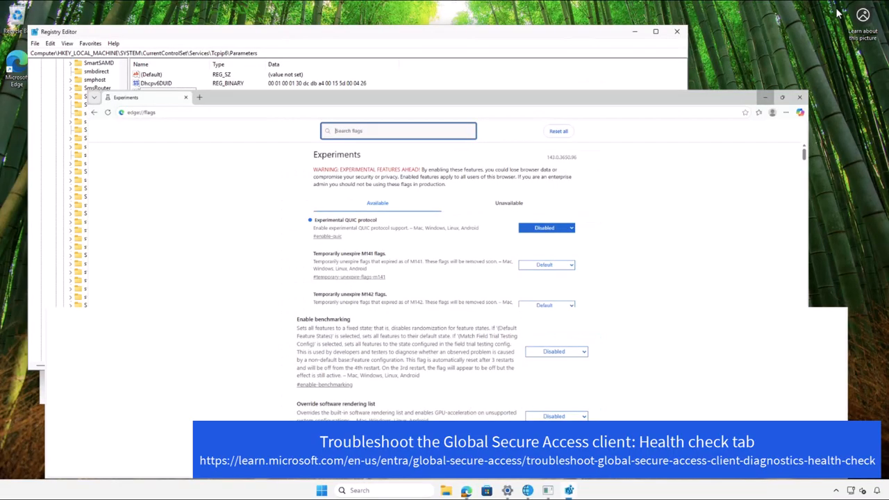
Step: Return to the Advanced diagnostics Health check, refresh it and review the check results
click(291, 386)
scroll(231, 250, up, 2)
scroll(230, 241, up, 5)
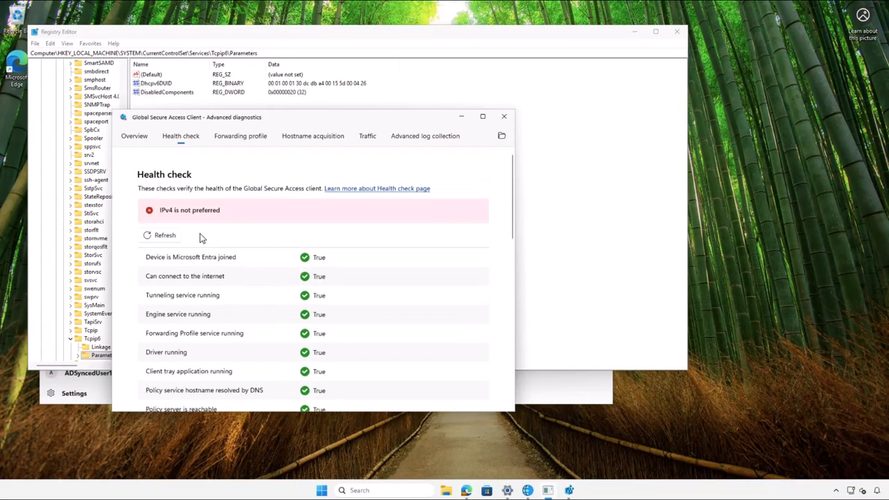
click(159, 235)
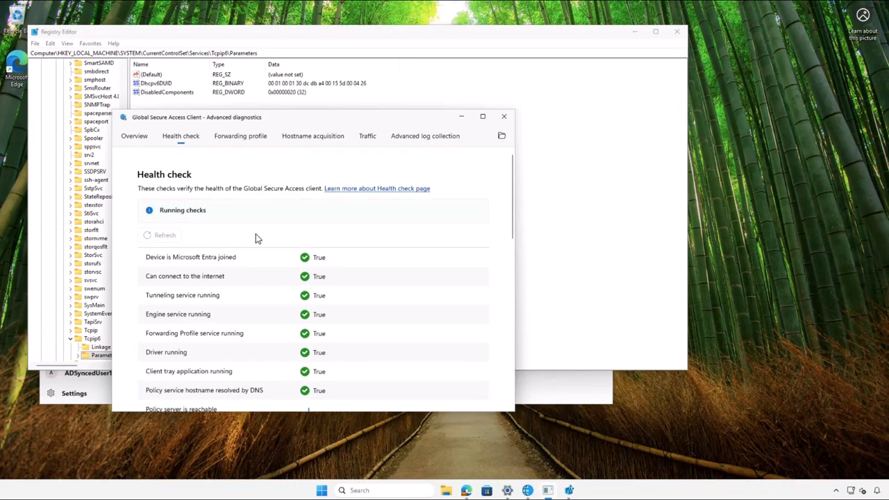
scroll(236, 235, down, 5)
scroll(232, 236, down, 3)
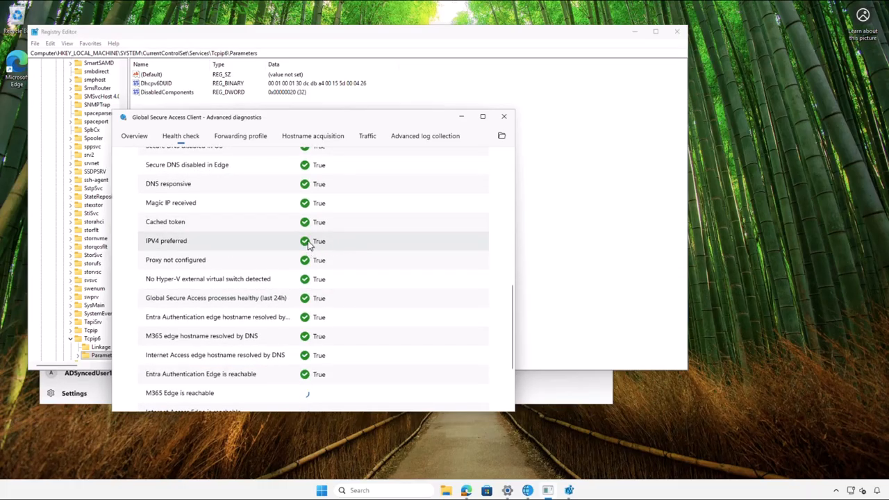
scroll(308, 245, down, 3)
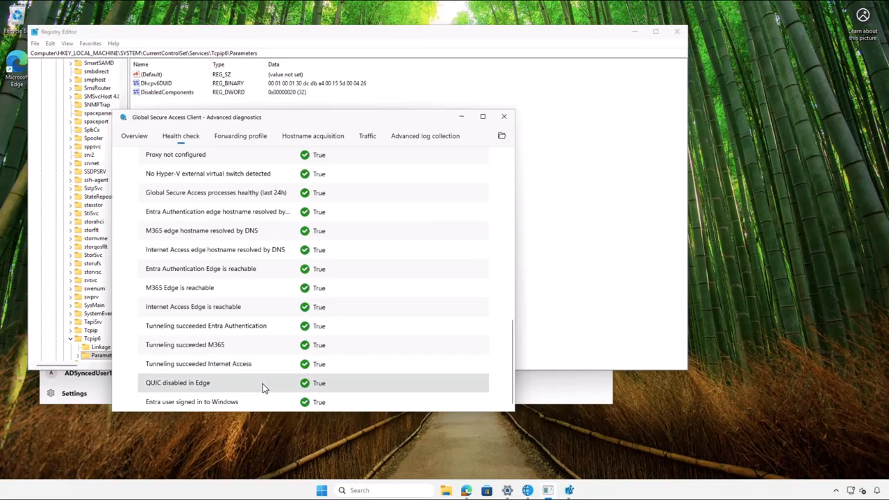
scroll(344, 354, up, 10)
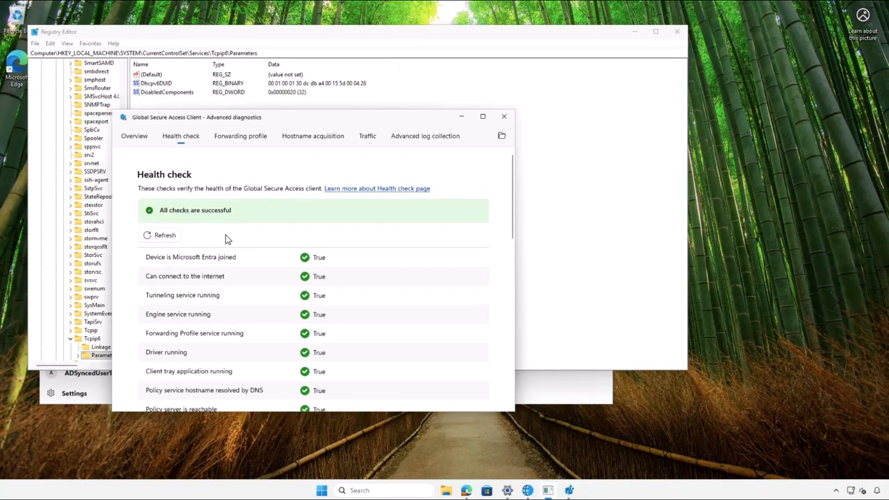